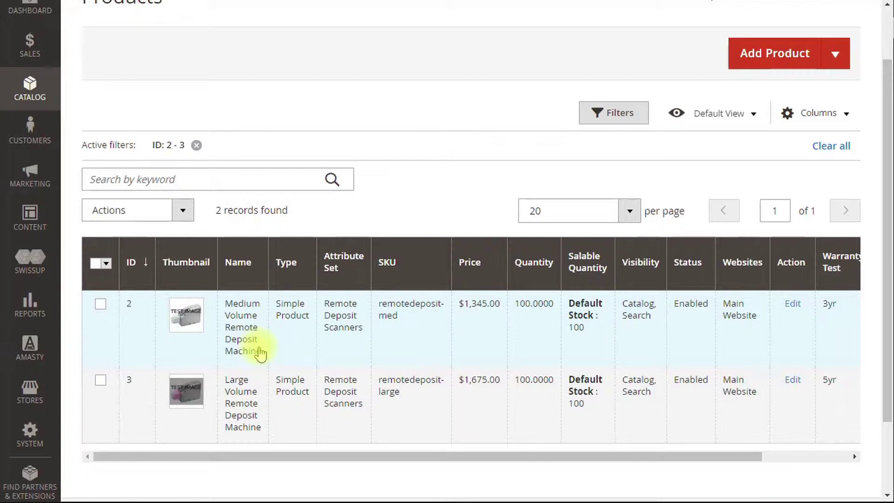
# Open the Catalog menu from the admin sidebar while the product grid shows IDs 2–3.
pyautogui.scroll(2, 260, 353)
pyautogui.click(28, 158)
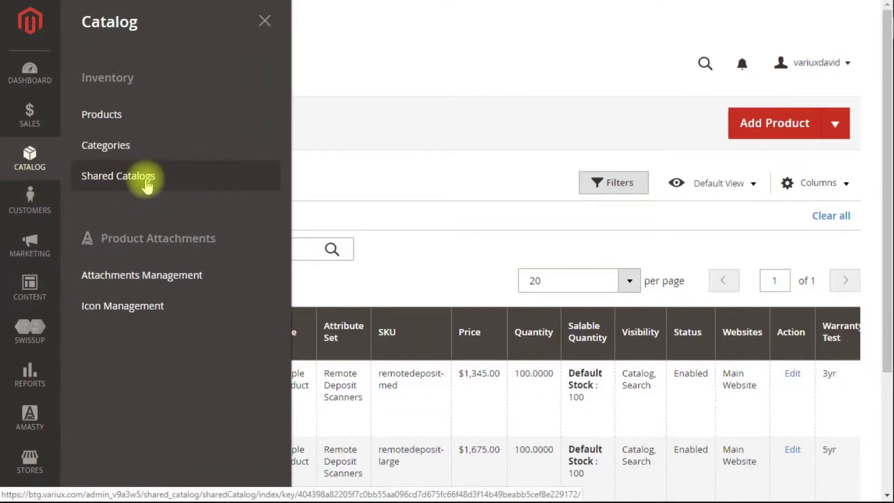
# Start a new Custom shared catalog named Wholesalers with the Retail Customer tax class.
pyautogui.click(147, 183)
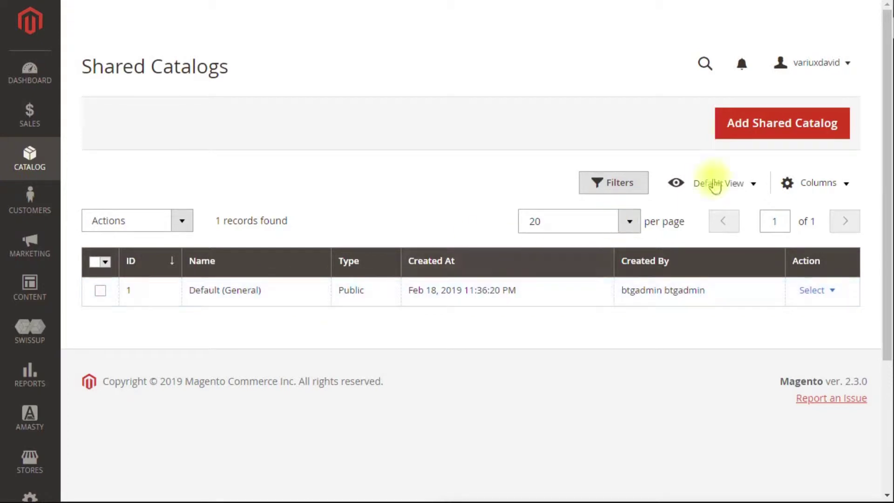
pyautogui.click(782, 133)
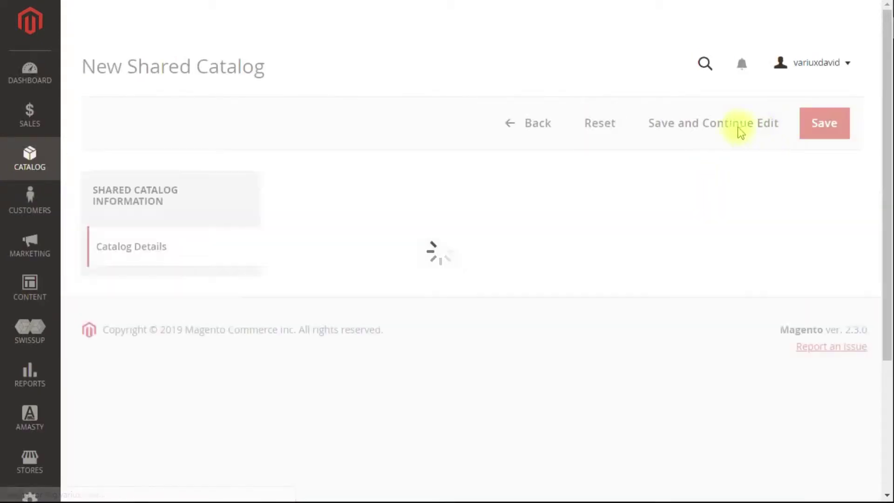
pyautogui.scroll(-2, 591, 191)
pyautogui.click(582, 181)
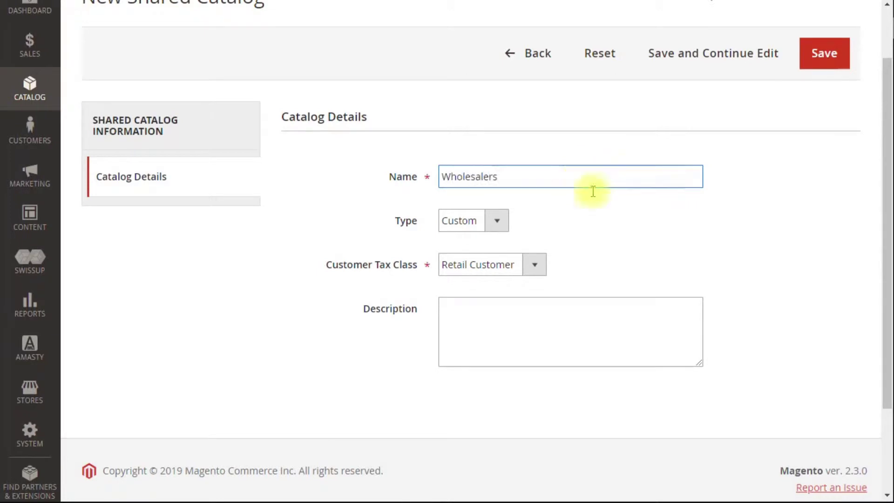
pyautogui.click(512, 272)
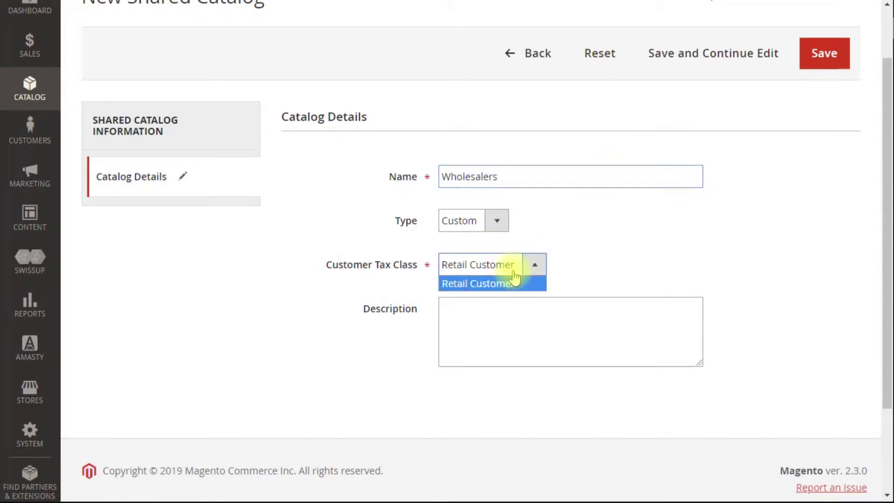
pyautogui.click(459, 285)
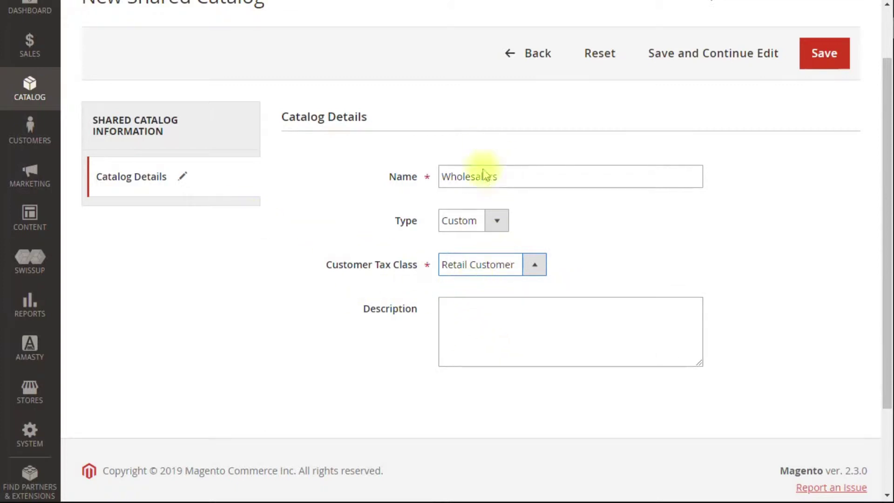
# Add the wholesale-customers description and save the Wholesalers catalog.
pyautogui.doubleClick(519, 175)
pyautogui.click(540, 314)
pyautogui.write('This is for wholesale customers')
pyautogui.click(821, 55)
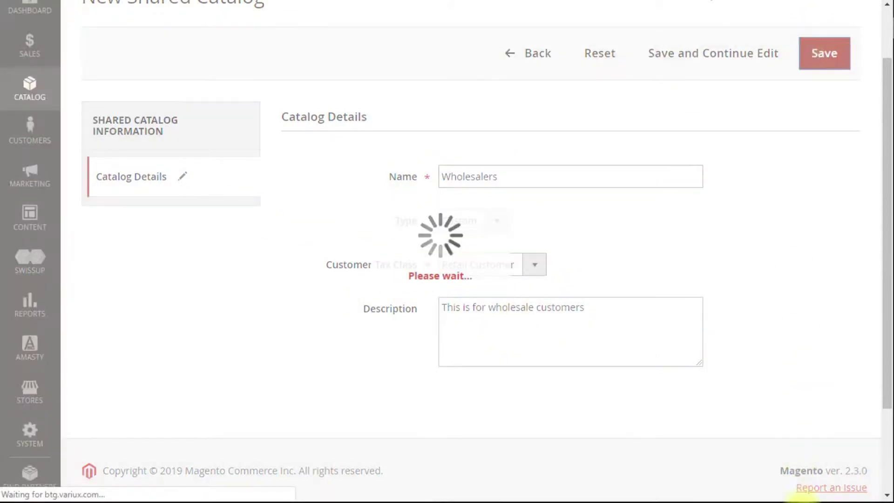
pyautogui.click(788, 125)
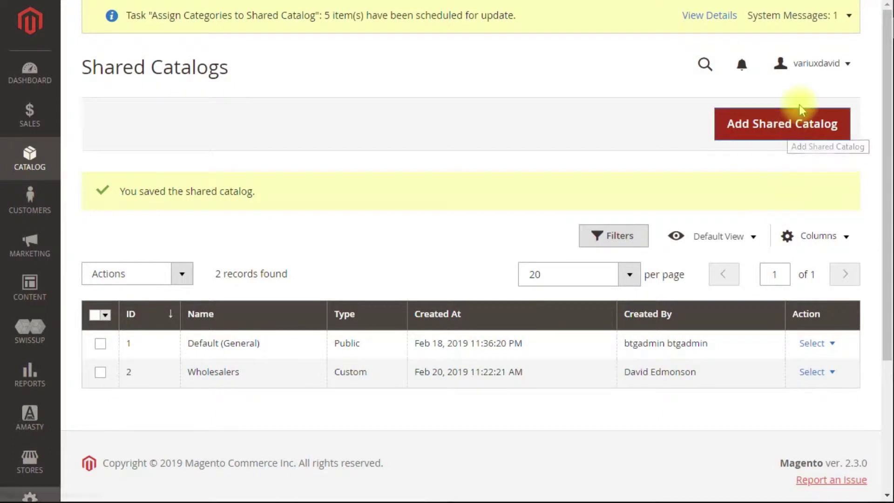
# Create and save a Custom shared catalog named Retail Customers.
pyautogui.click(797, 124)
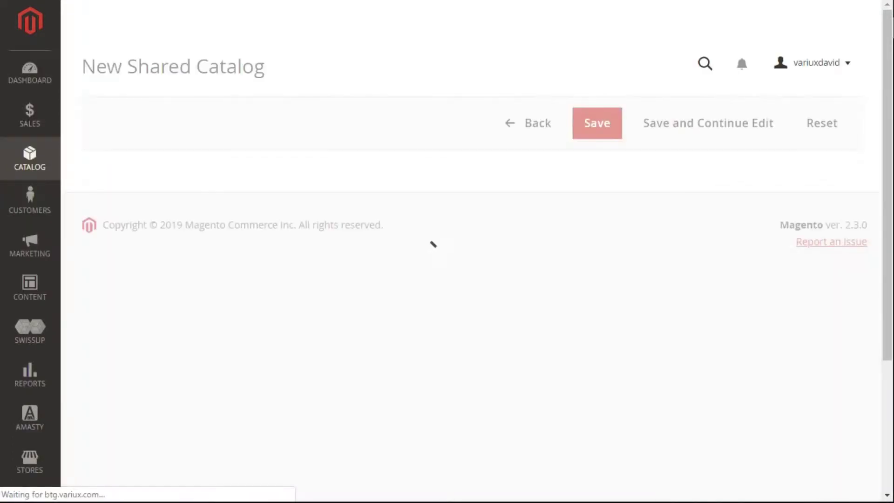
pyautogui.click(523, 249)
pyautogui.write('Retail Customers')
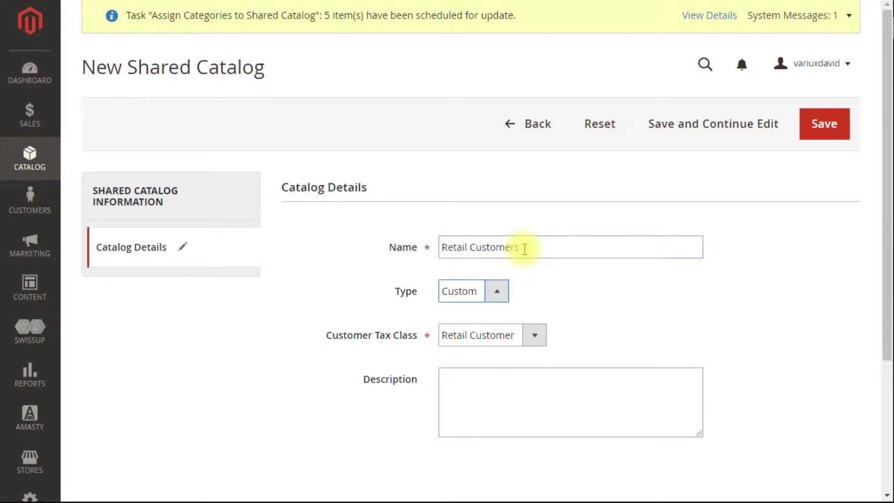
pyautogui.click(804, 133)
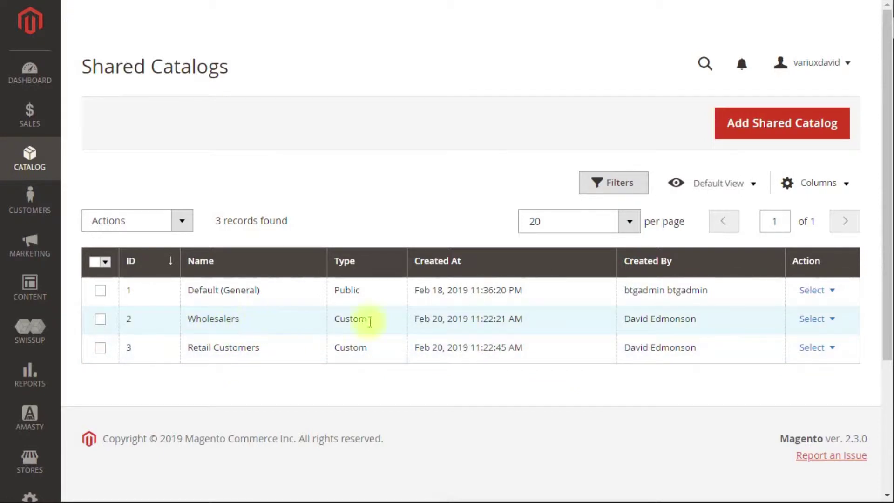
pyautogui.click(814, 319)
# In Wholesalers pricing and structure, switch on the Medium and Large Volume Remote Deposit Machines.
pyautogui.click(817, 347)
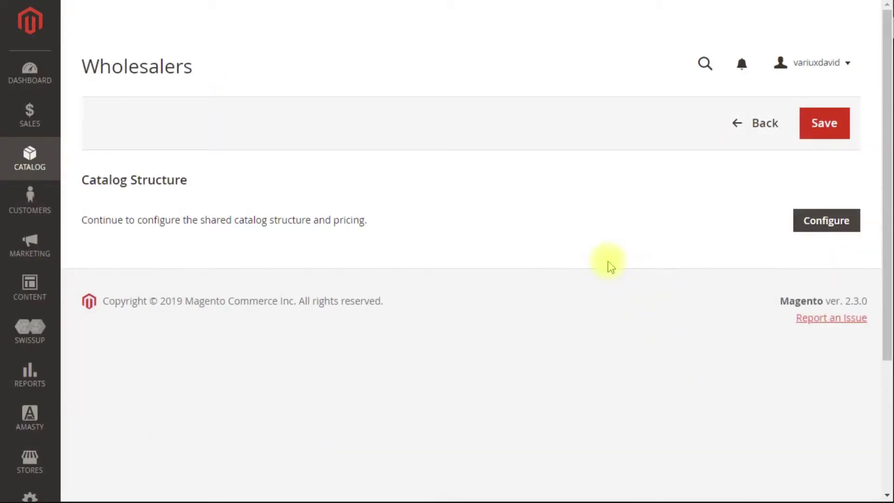
pyautogui.click(827, 221)
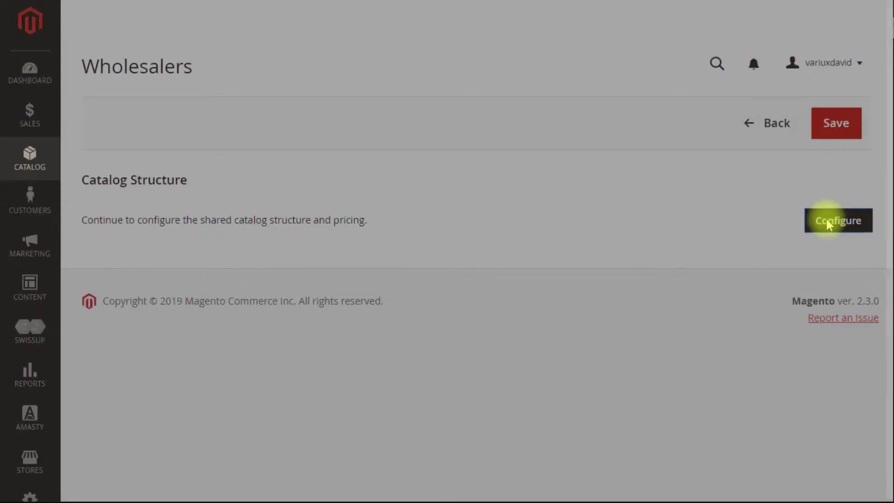
pyautogui.scroll(-2, 454, 161)
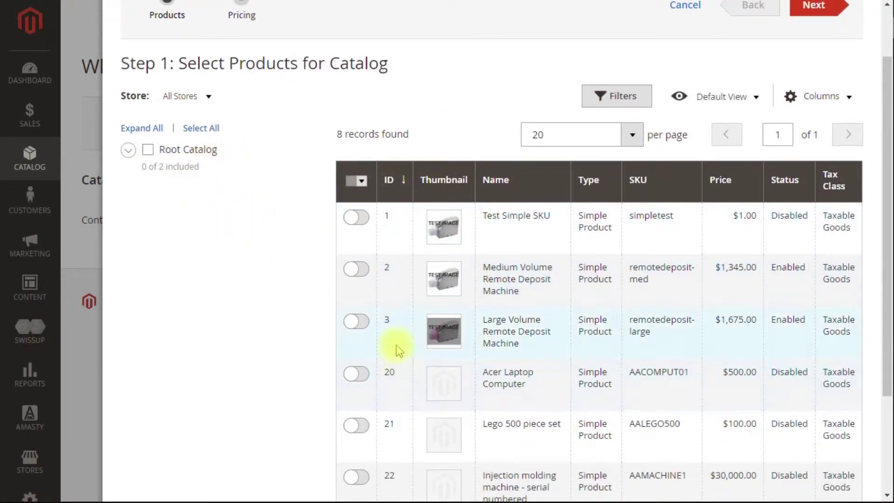
pyautogui.scroll(-2, 395, 345)
pyautogui.click(356, 199)
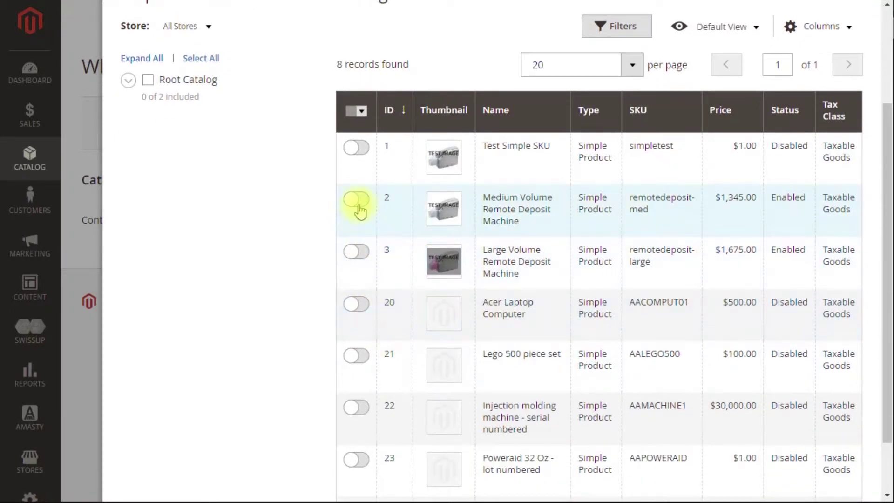
pyautogui.click(356, 256)
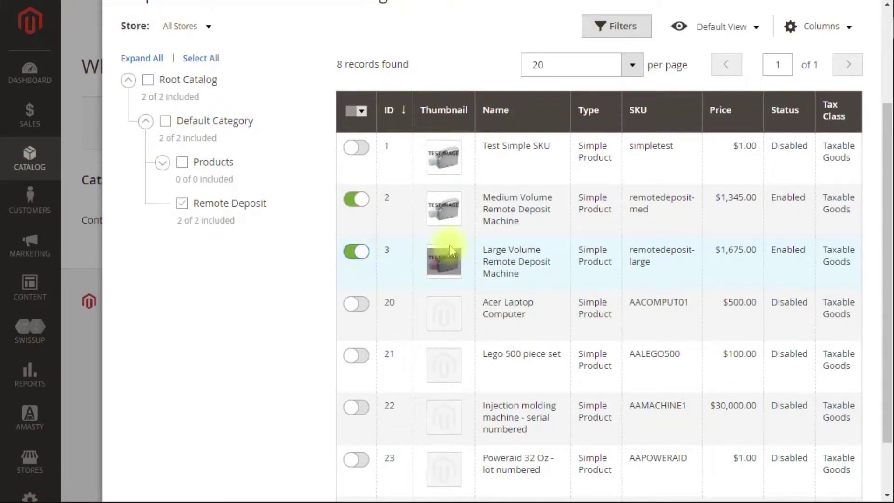
pyautogui.scroll(2, 766, 279)
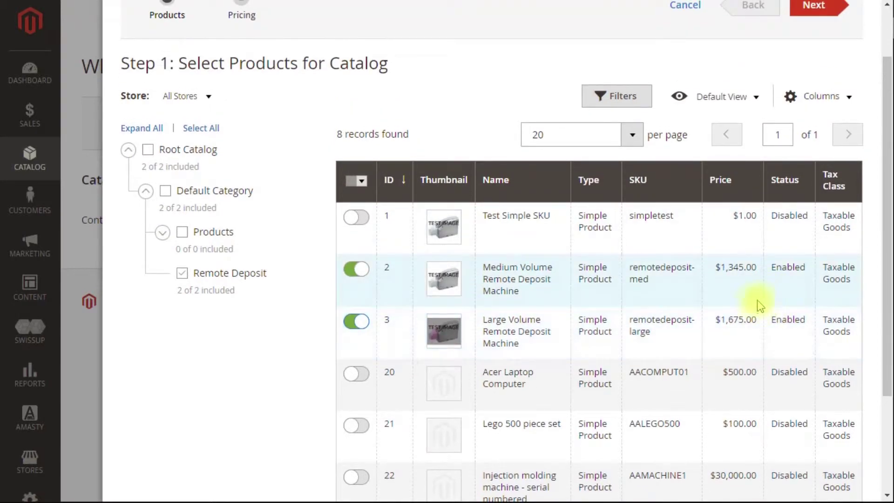
# Set both Remote Deposit Machines' custom price to a 50% discount.
pyautogui.click(813, 7)
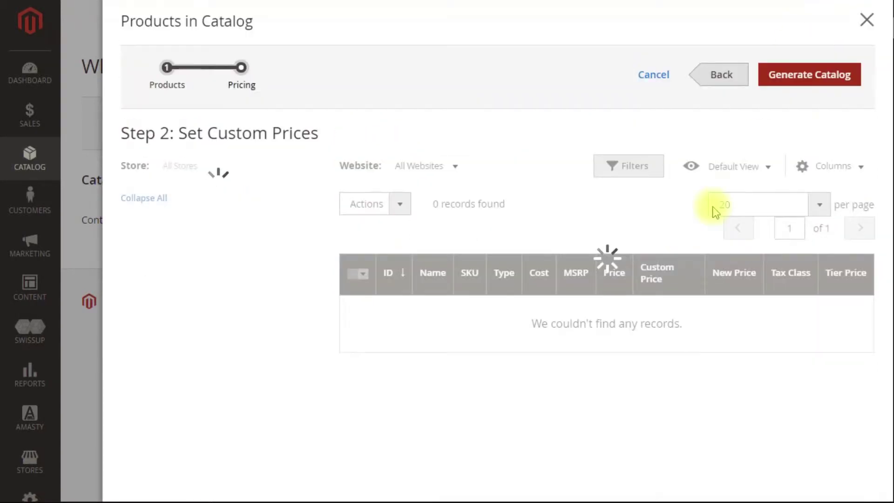
pyautogui.click(776, 319)
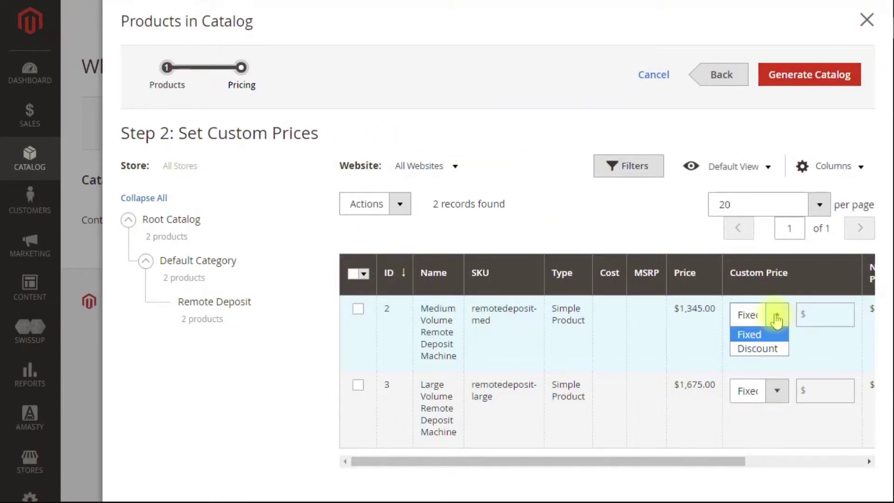
pyautogui.click(767, 348)
pyautogui.click(777, 395)
pyautogui.click(766, 424)
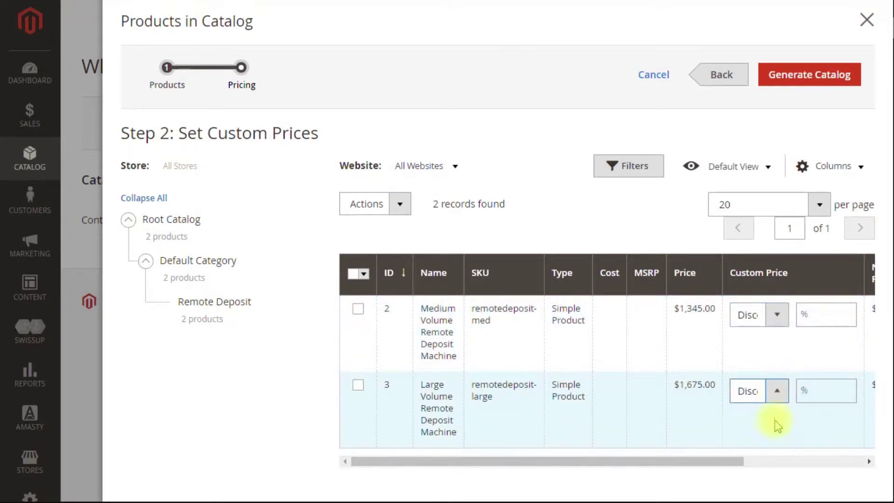
pyautogui.click(776, 391)
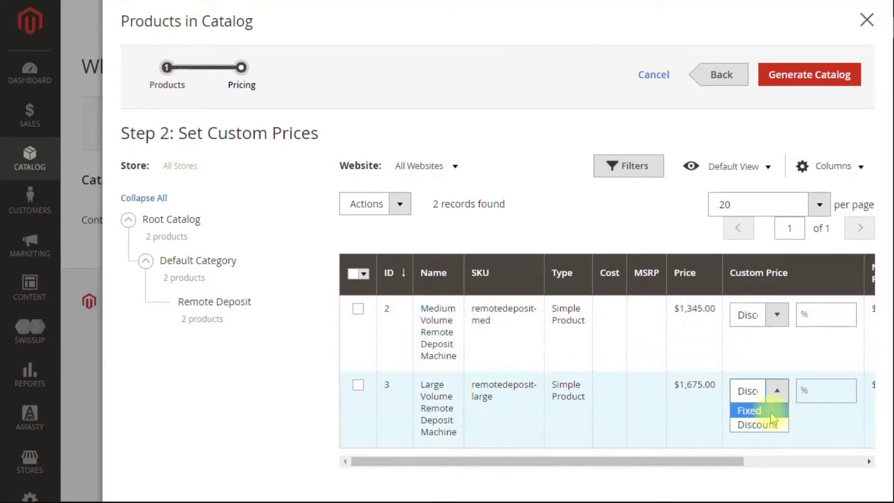
pyautogui.click(770, 423)
pyautogui.moveTo(722, 461); pyautogui.dragTo(817, 464)
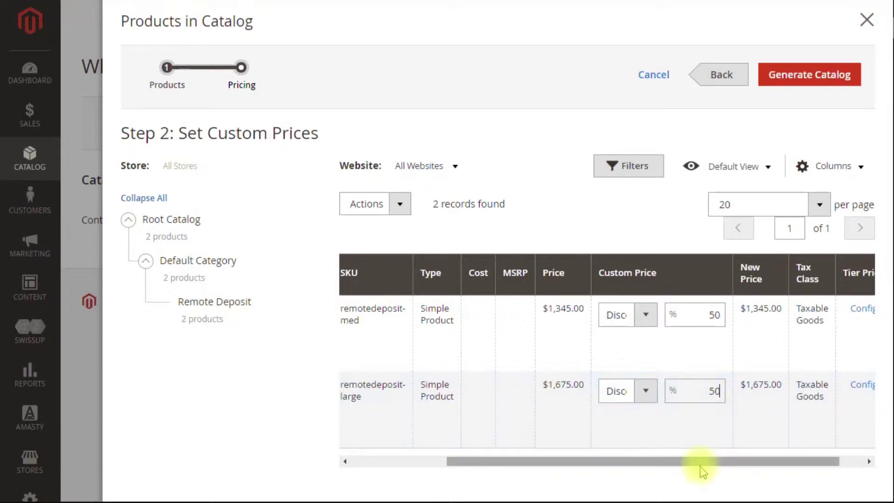
pyautogui.moveTo(698, 469); pyautogui.dragTo(760, 455)
# Generate the Wholesalers catalog and save it.
pyautogui.click(796, 74)
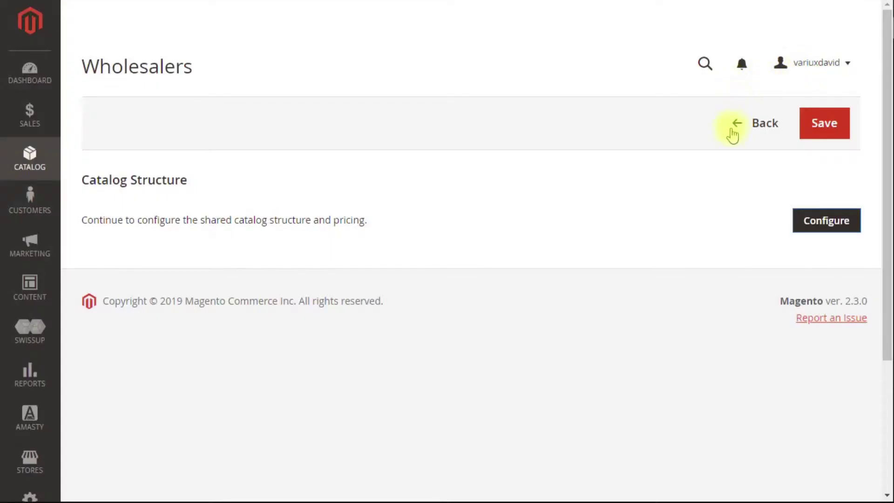
pyautogui.click(822, 129)
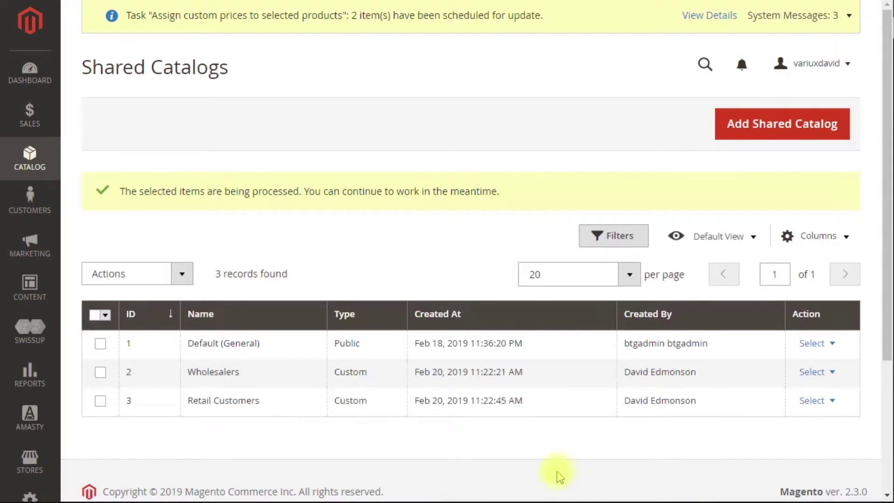
pyautogui.click(815, 400)
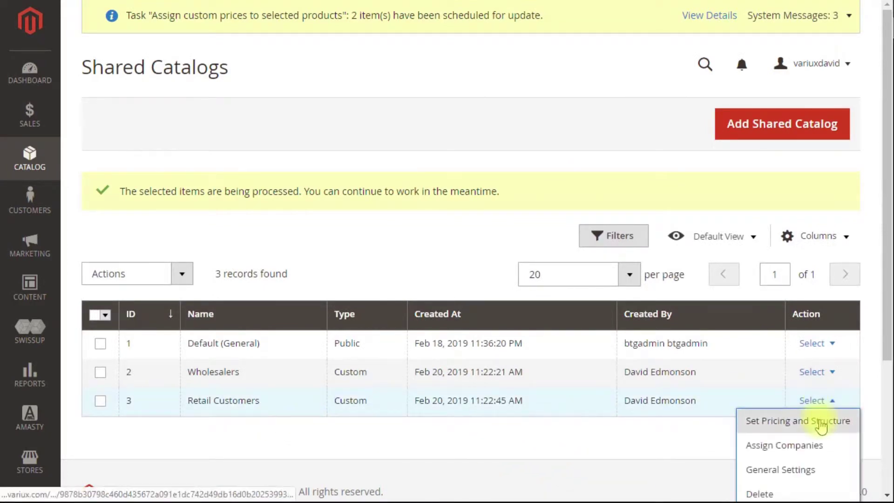
# Include the Medium and Large Volume Remote Deposit Machines in Retail Customers and advance to custom pricing.
pyautogui.click(820, 422)
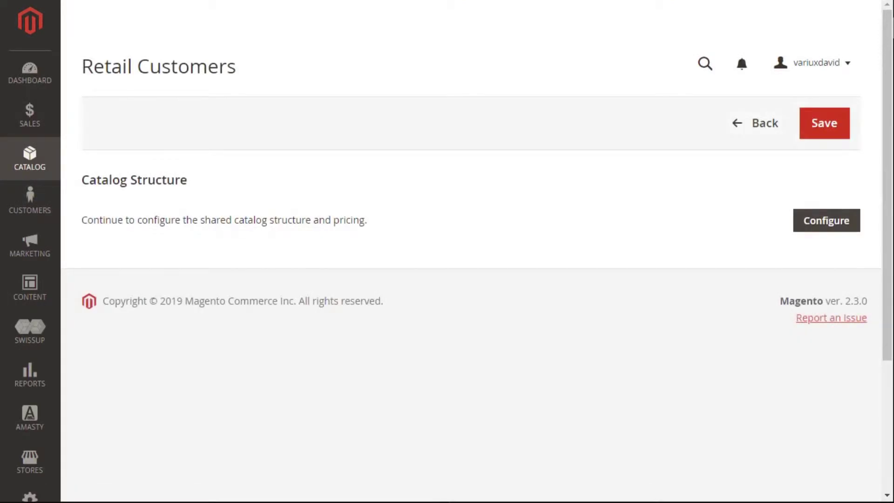
pyautogui.scroll(-2, 390, 340)
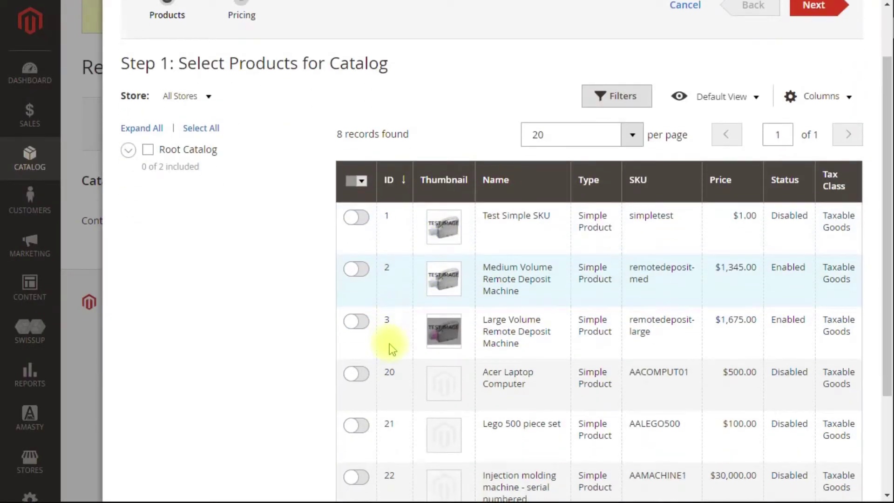
pyautogui.click(356, 269)
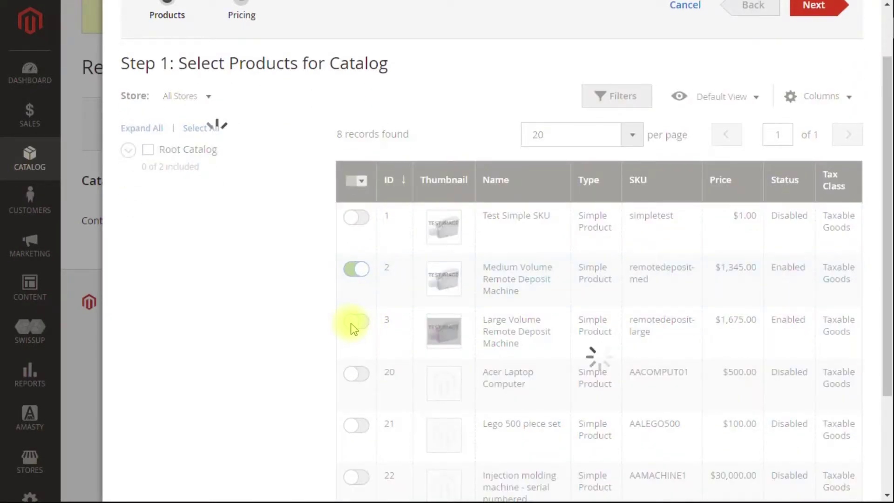
pyautogui.click(356, 322)
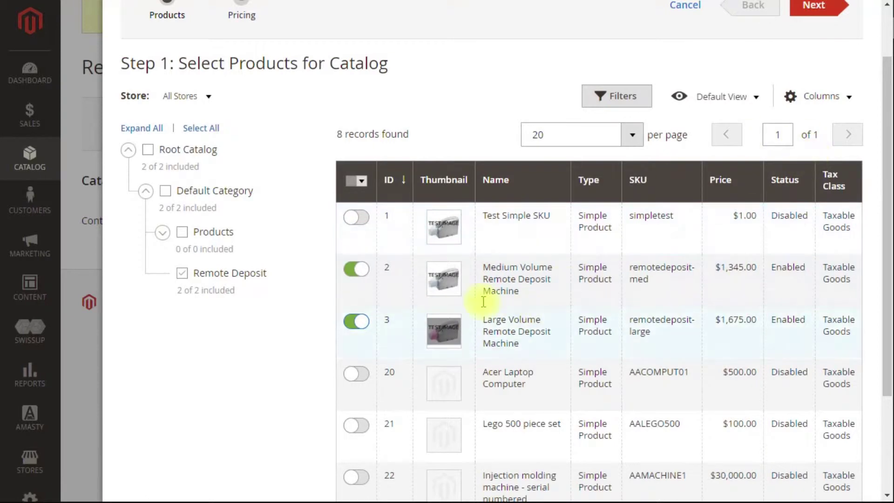
pyautogui.scroll(-2, 434, 326)
pyautogui.scroll(-1, 443, 336)
pyautogui.scroll(4, 426, 337)
pyautogui.scroll(-3, 384, 336)
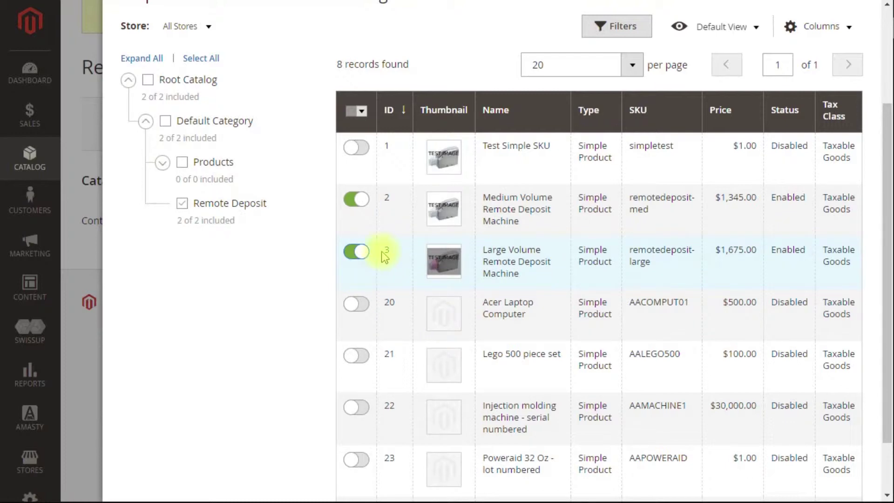
pyautogui.scroll(1, 818, 114)
pyautogui.scroll(2, 818, 114)
pyautogui.click(813, 75)
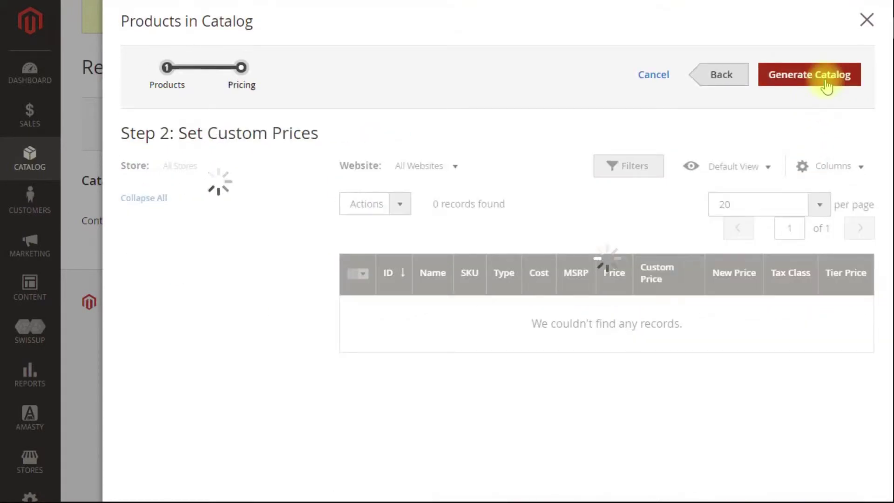
pyautogui.moveTo(619, 461); pyautogui.dragTo(783, 471)
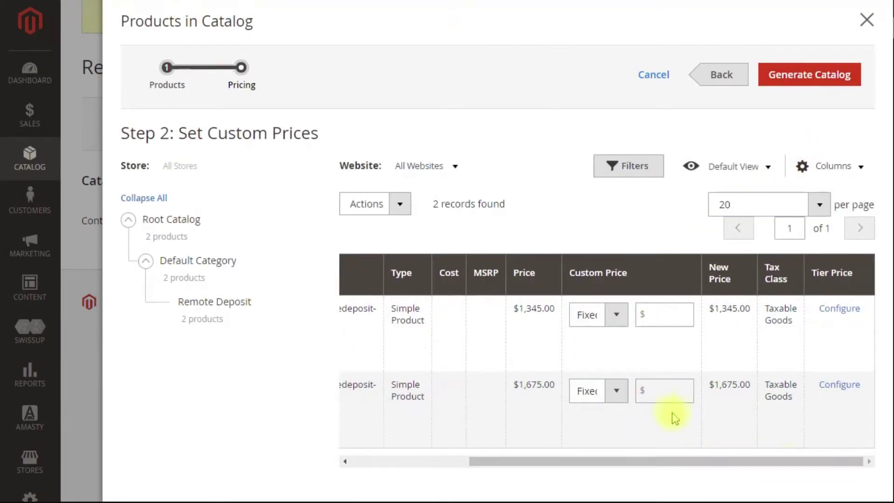
# Give the $1,345.00 machine a fixed $1,200 tier price for quantity 2, then generate the catalog.
pyautogui.moveTo(676, 463); pyautogui.dragTo(849, 413)
pyautogui.click(841, 311)
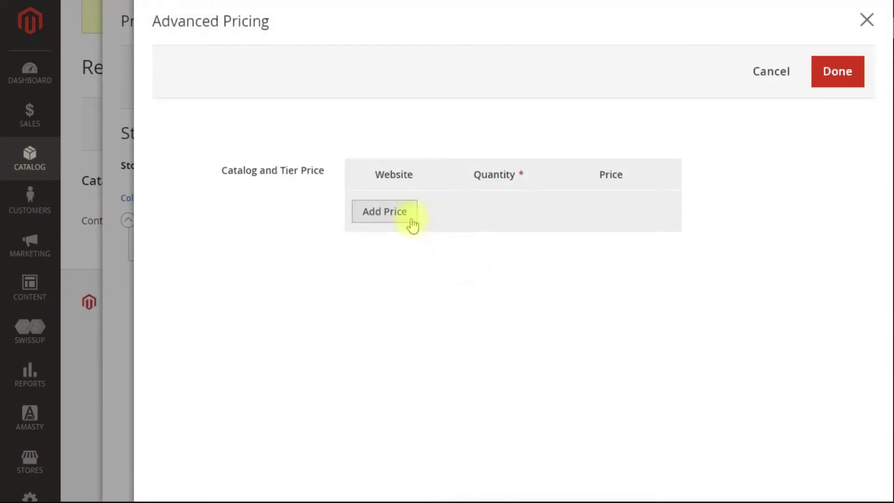
pyautogui.click(412, 220)
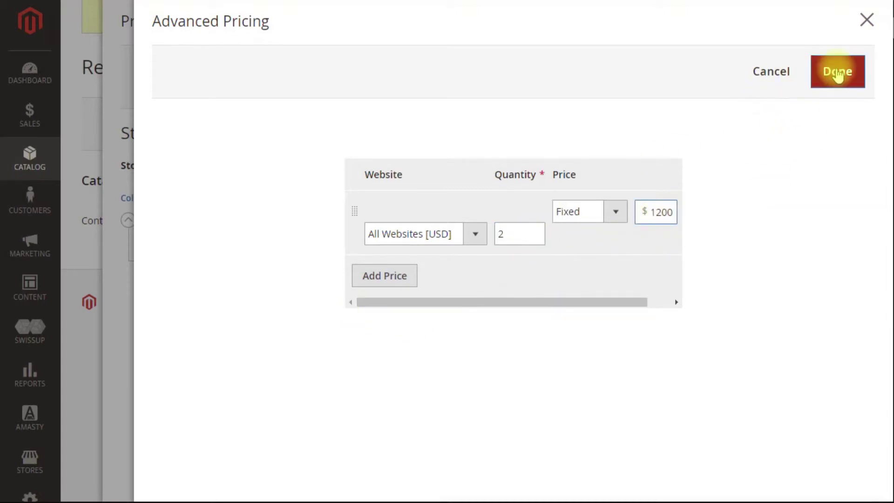
pyautogui.click(834, 71)
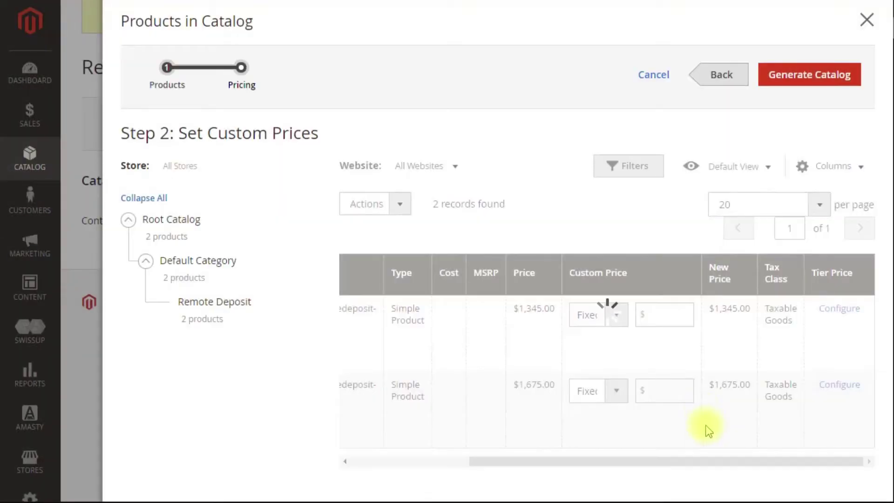
pyautogui.click(819, 74)
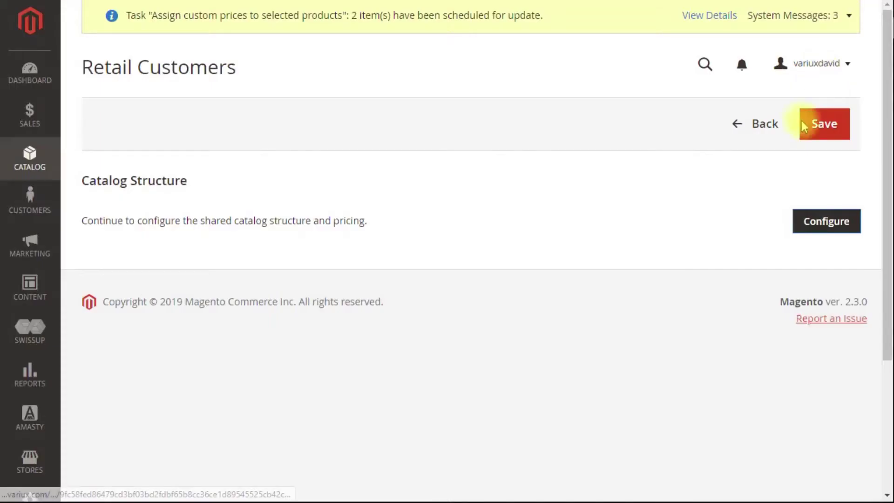
# Save Retail Customers, then open Wholesalers company assignment with the catalog filter cleared.
pyautogui.click(818, 133)
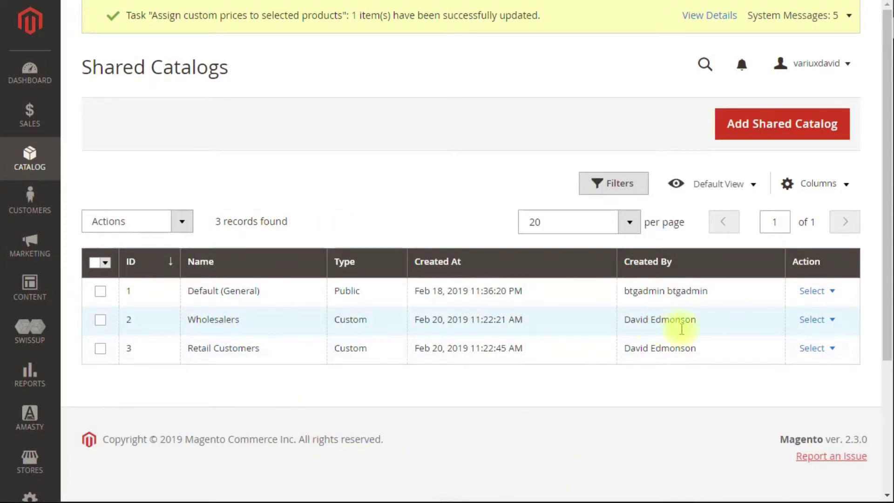
pyautogui.click(819, 321)
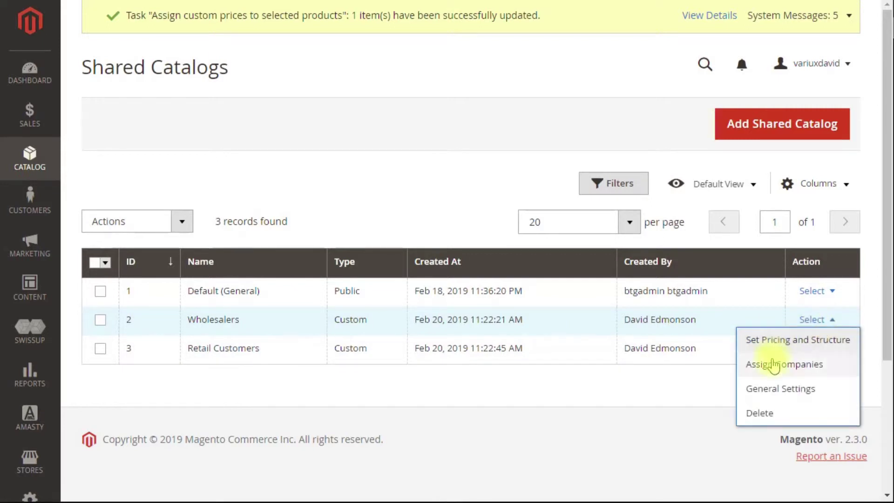
pyautogui.click(780, 372)
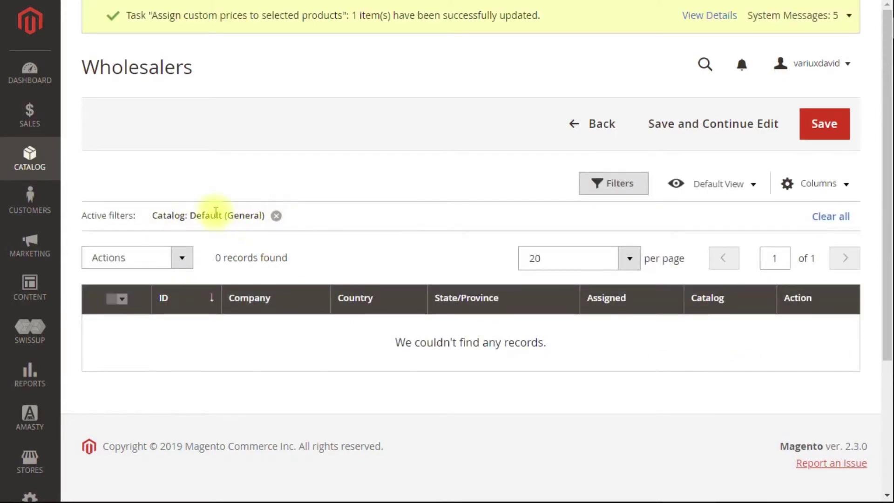
pyautogui.click(276, 216)
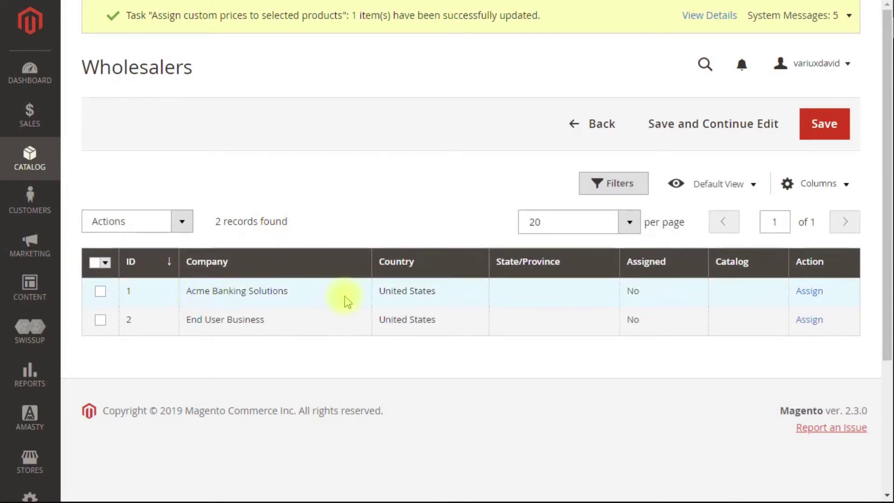
pyautogui.moveTo(160, 67); pyautogui.dragTo(184, 68)
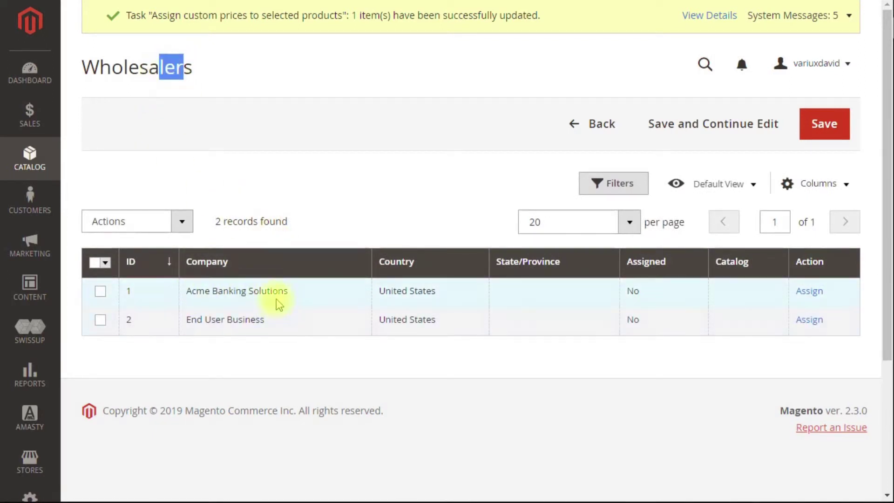
# Assign Acme Banking Solutions to Wholesalers, confirm the move, and save.
pyautogui.click(809, 291)
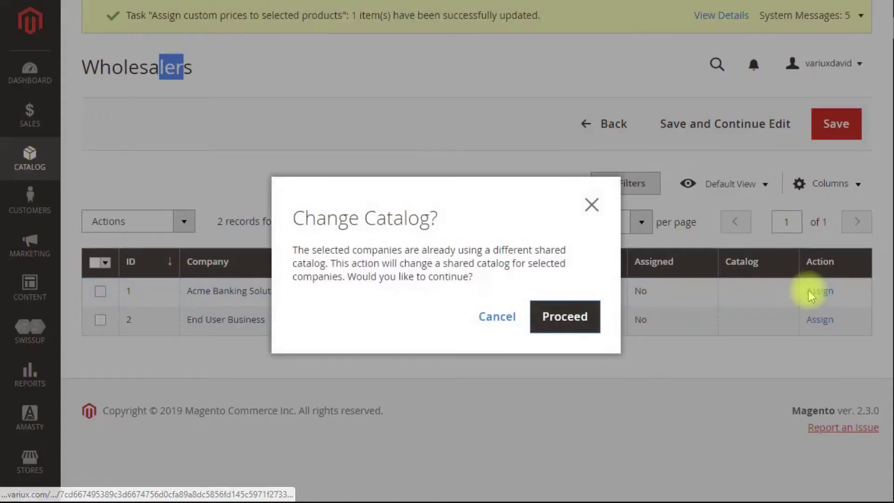
pyautogui.click(575, 318)
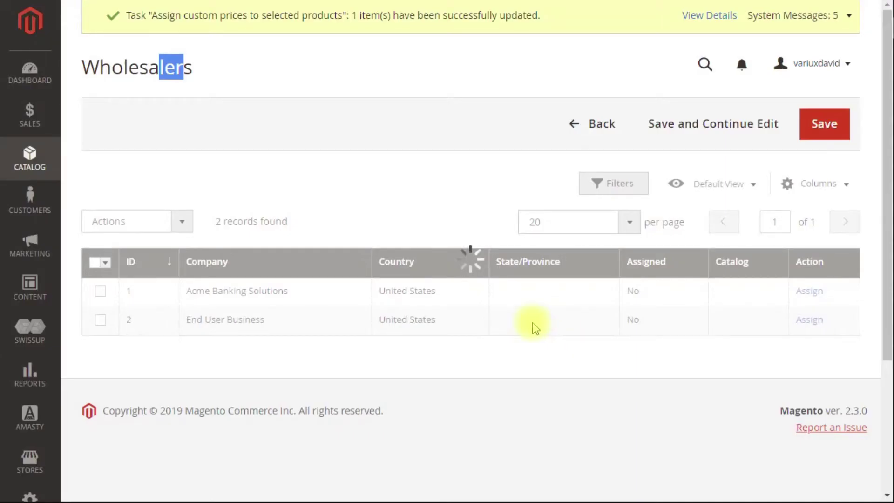
pyautogui.click(838, 133)
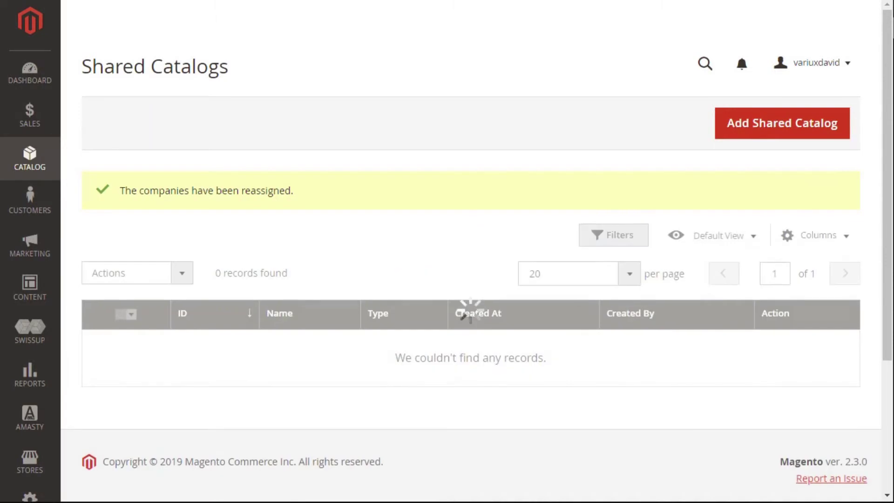
pyautogui.click(812, 401)
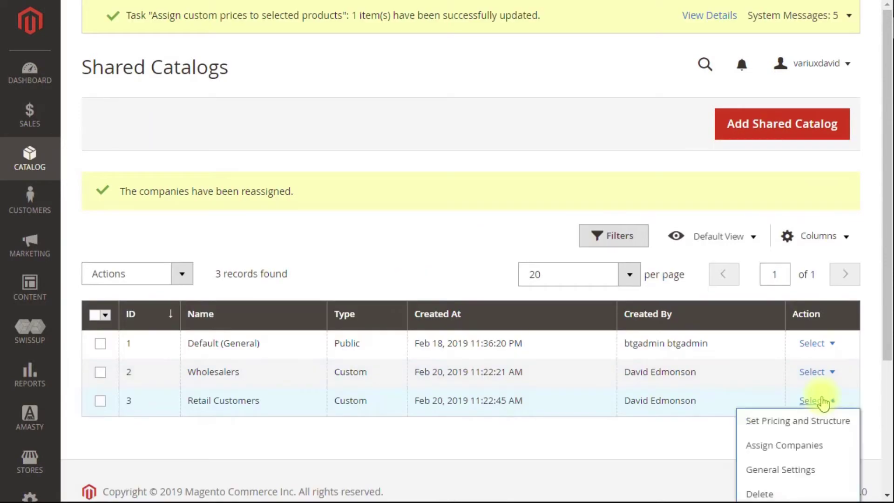
# Assign End User Business to Retail Customers, confirm the catalog change, and save.
pyautogui.click(784, 453)
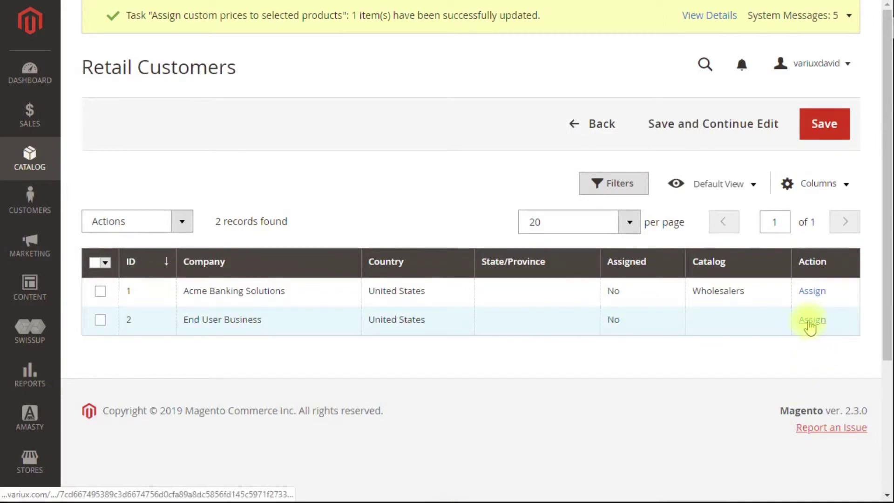
pyautogui.click(810, 321)
pyautogui.click(572, 319)
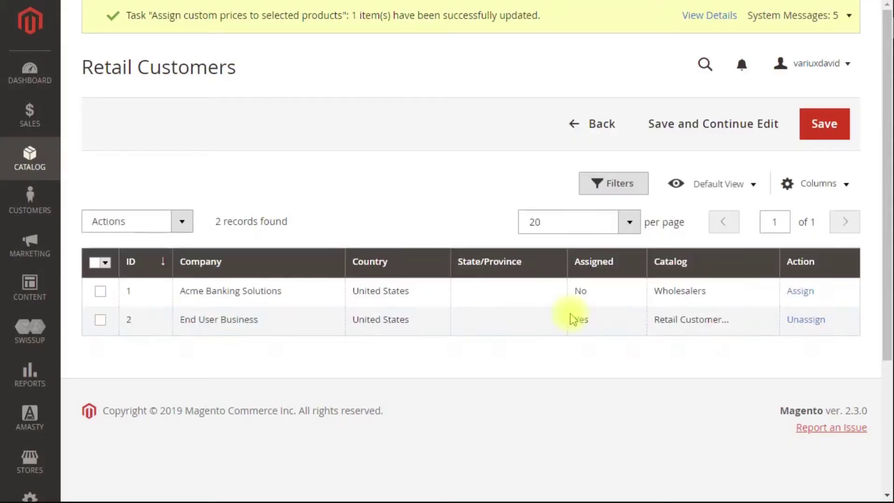
pyautogui.click(823, 126)
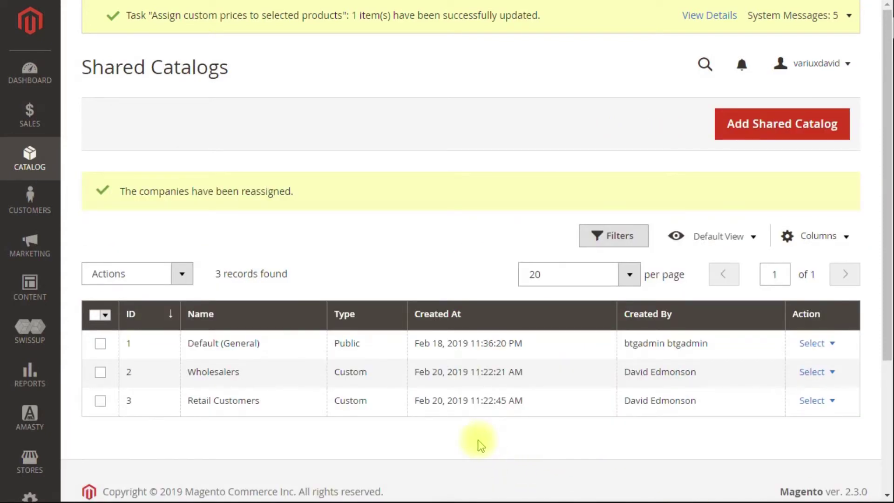
pyautogui.scroll(-2, 497, 396)
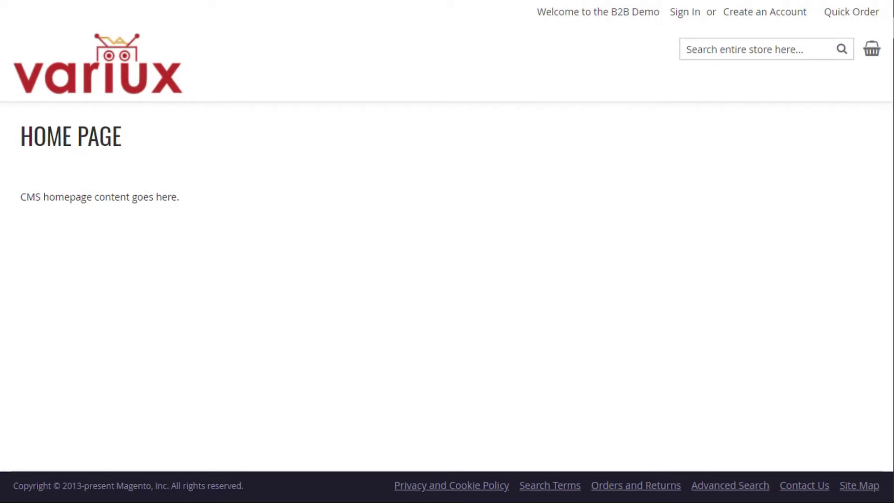
# Sign in to the storefront with the Acme buyer's e-mail and password.
pyautogui.click(684, 21)
pyautogui.click(107, 267)
pyautogui.click(100, 322)
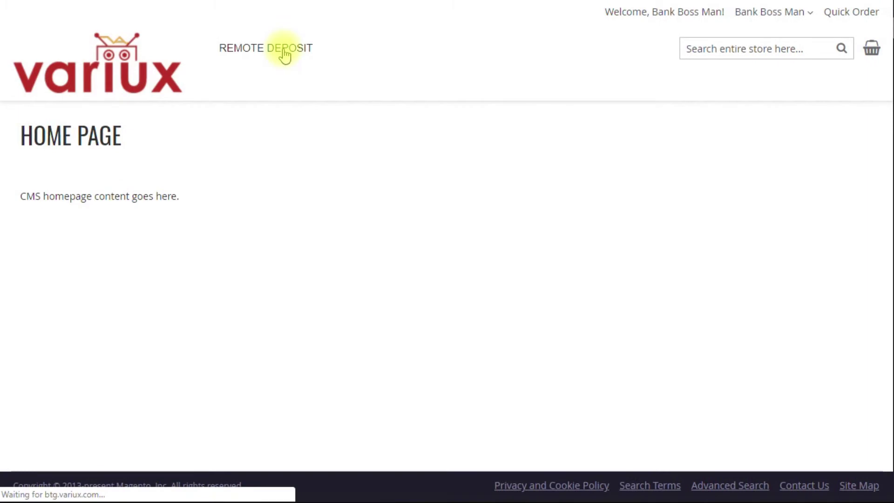
# Check the discounted Remote Deposit prices ($837.50 and $672.50), then sign out.
pyautogui.scroll(-1, 638, 307)
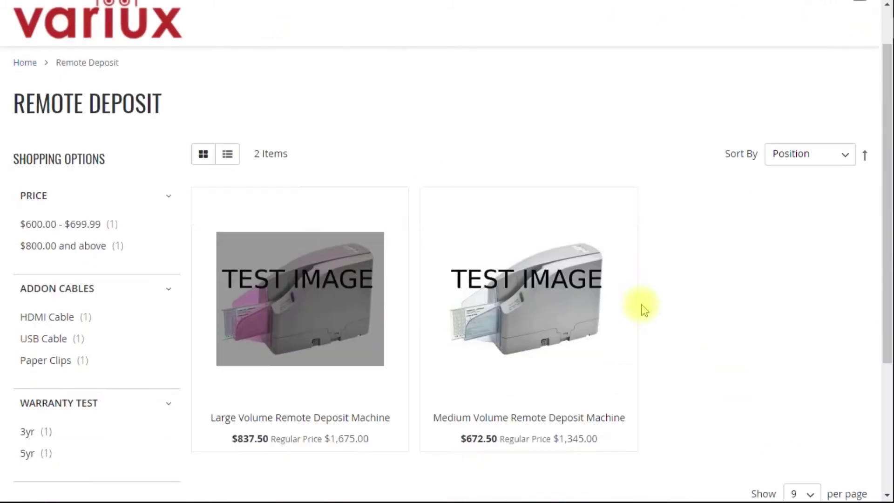
pyautogui.moveTo(361, 329)
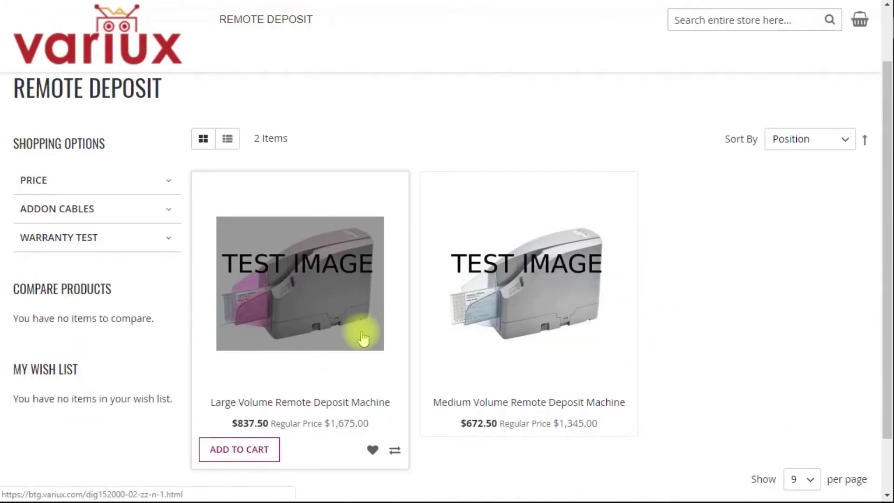
pyautogui.scroll(-2, 359, 317)
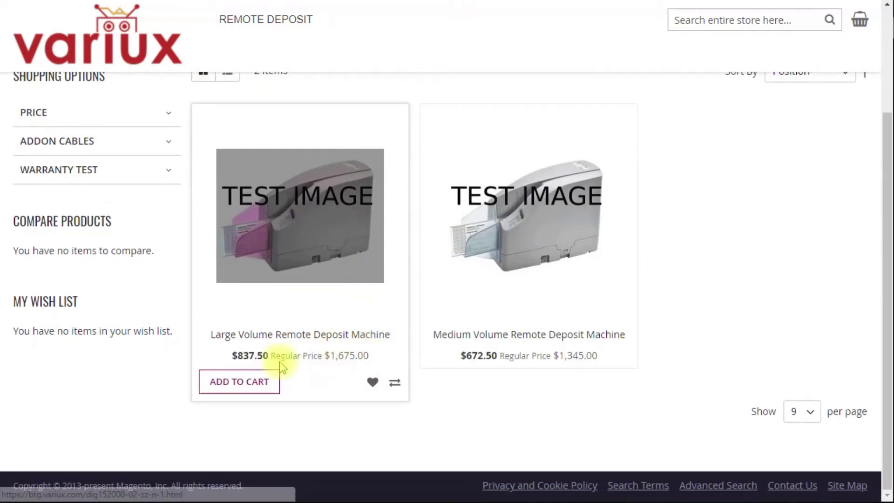
pyautogui.moveTo(272, 356); pyautogui.dragTo(225, 361)
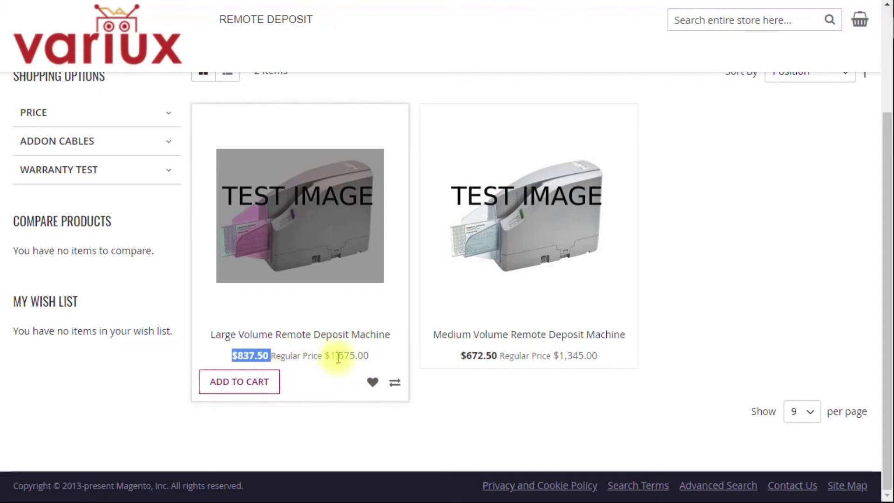
pyautogui.scroll(2, 364, 382)
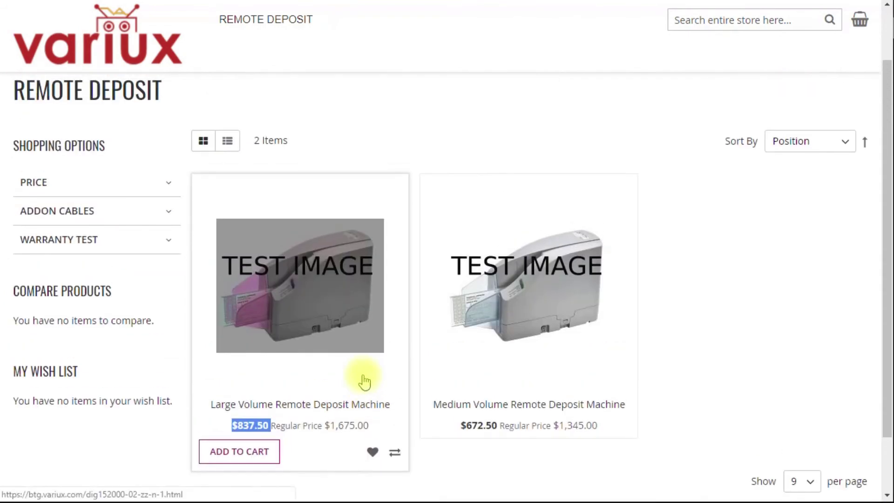
pyautogui.scroll(2, 364, 382)
pyautogui.click(762, 15)
pyautogui.click(710, 206)
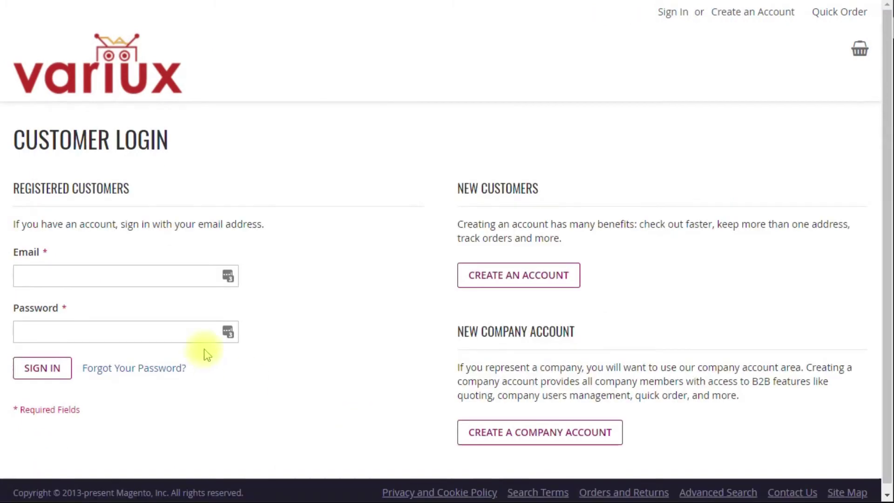
# Sign in to the Variux storefront with the End User Business buyer's email and password.
pyautogui.click(90, 281)
pyautogui.click(44, 333)
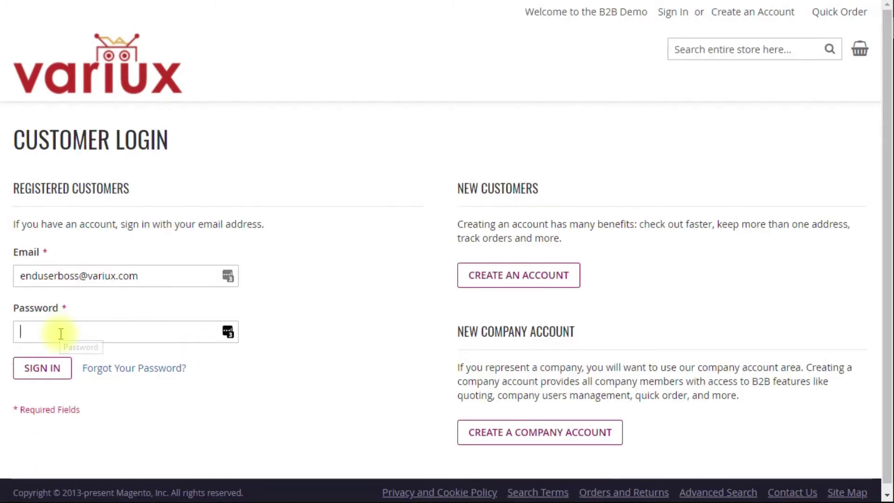
pyautogui.write('•••••••••')
pyautogui.press('Return')
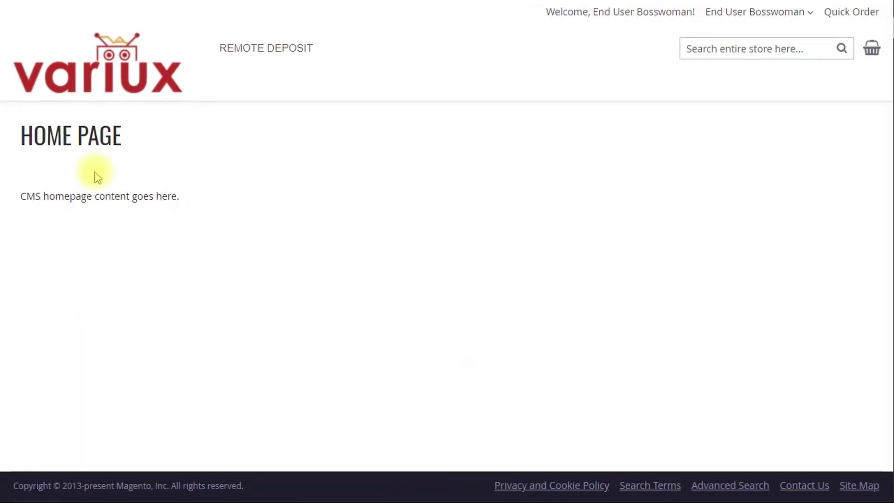
# Browse Remote Deposit prices (As low as $1,200.00) and open the Medium Volume machine.
pyautogui.click(276, 49)
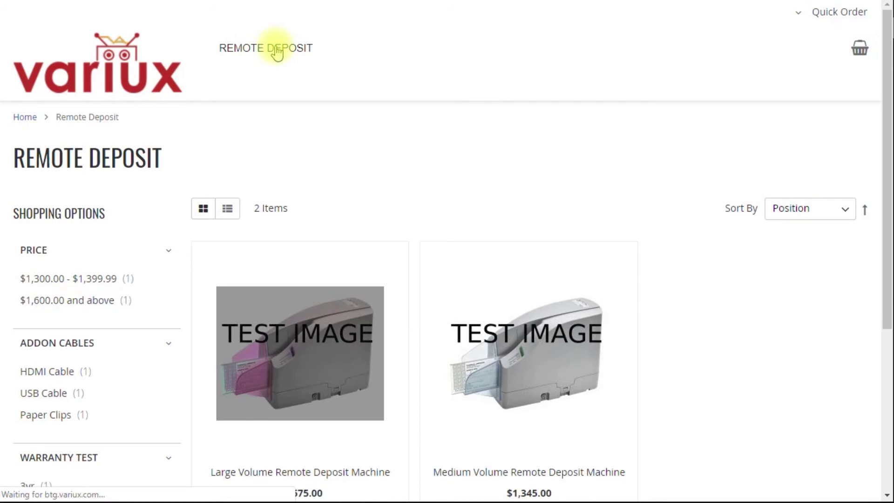
pyautogui.scroll(-3, 290, 372)
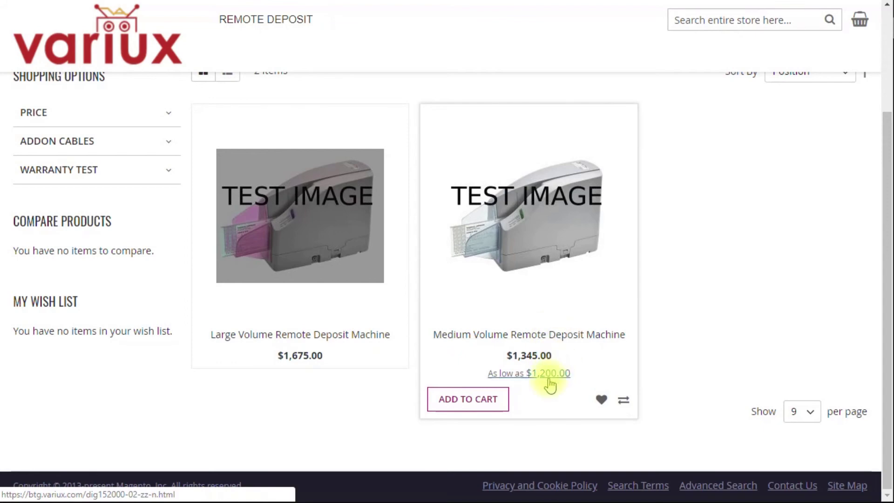
pyautogui.click(549, 376)
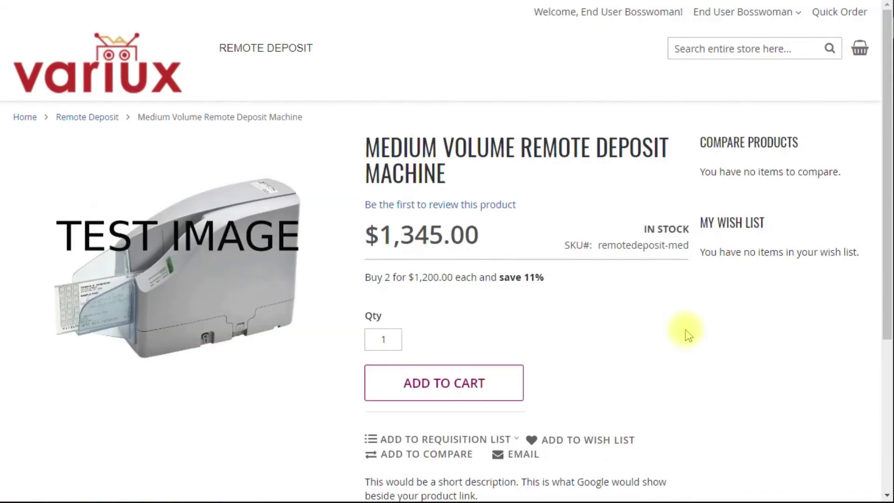
# Scroll the Medium Volume machine page to see $1,345.00 and Buy 2 for $1,200.00 each, saving 11%.
pyautogui.scroll(-2, 685, 330)
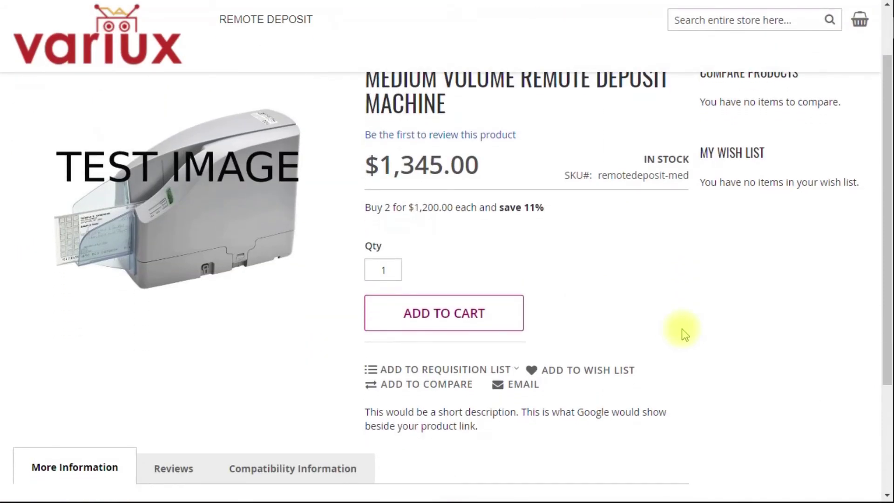